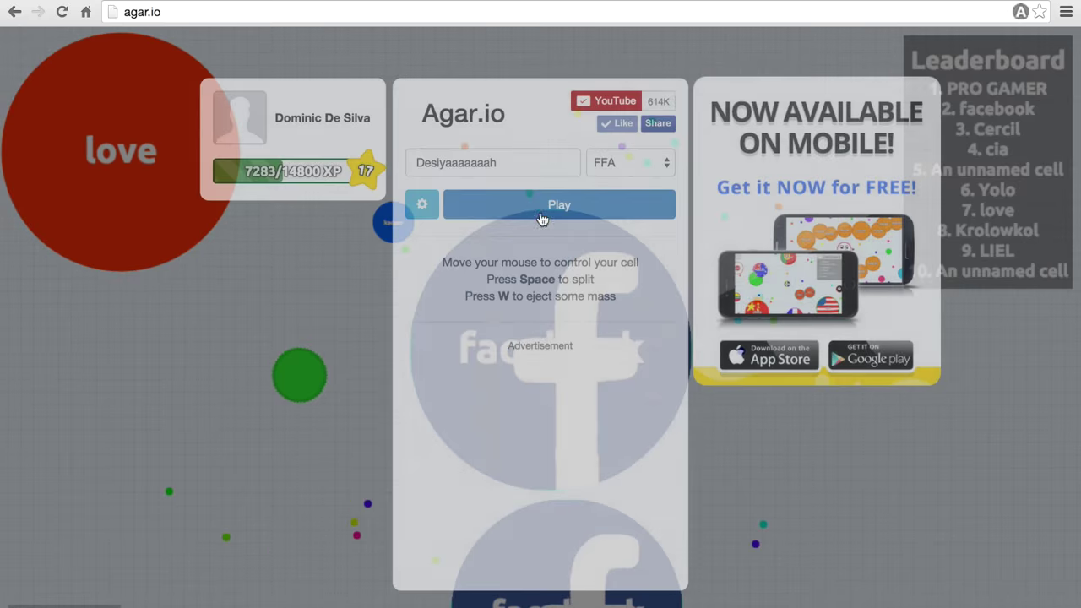
- Start a match as Desiyaaaaaaah, then split the cell in two beside the big GMG cell
{"action": "left_click", "coordinate": [542, 215]}
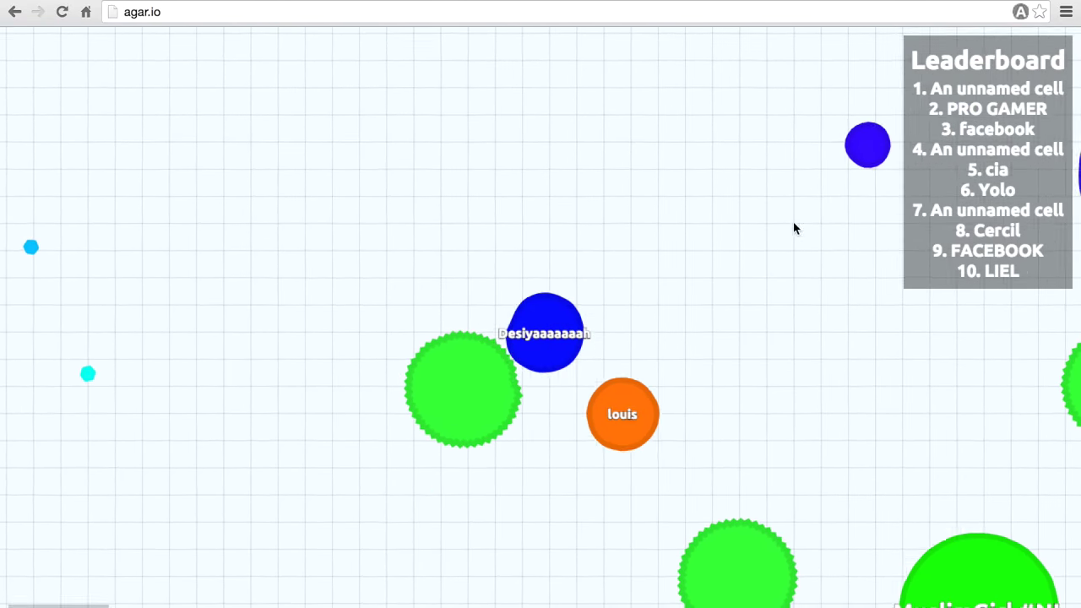
{"action": "key", "text": "space"}
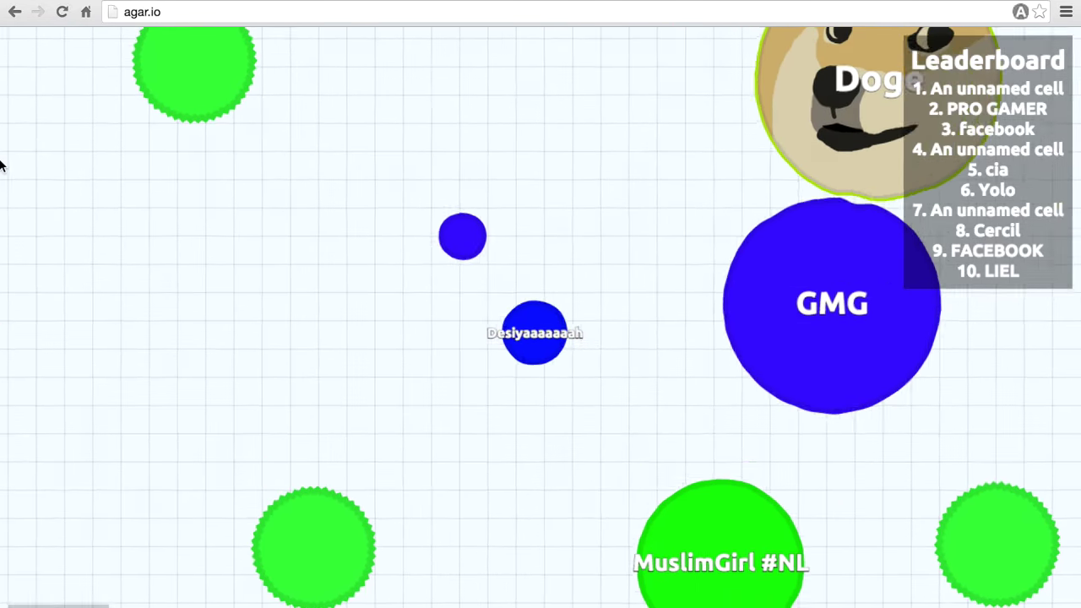